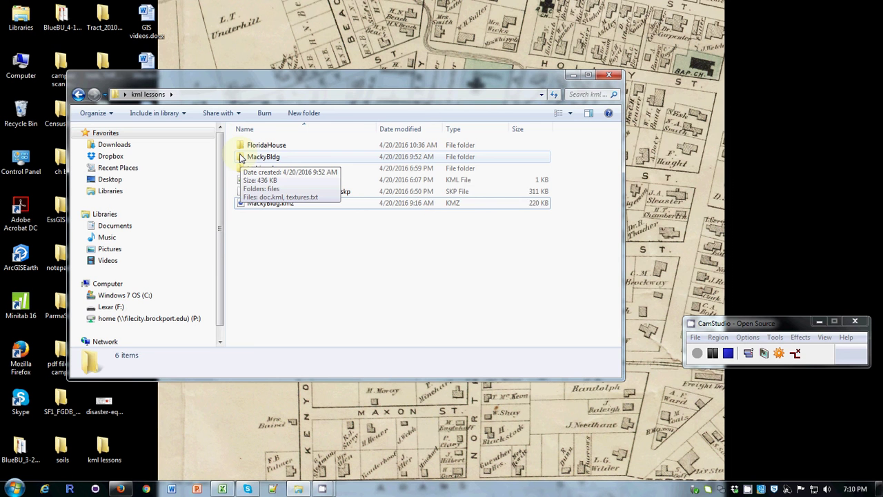
Examine the contents of the MackyBldg folder and its files subfolder, including the COLLADA model and texture images.
double_click(242, 158)
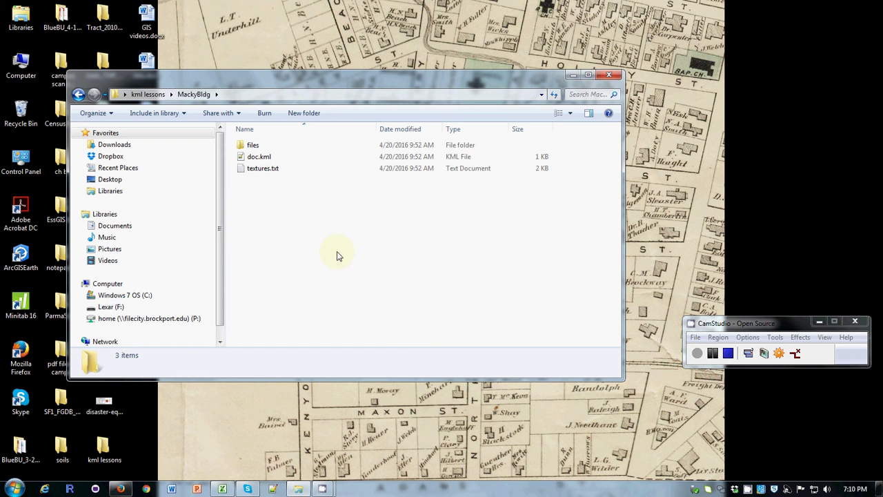
double_click(248, 146)
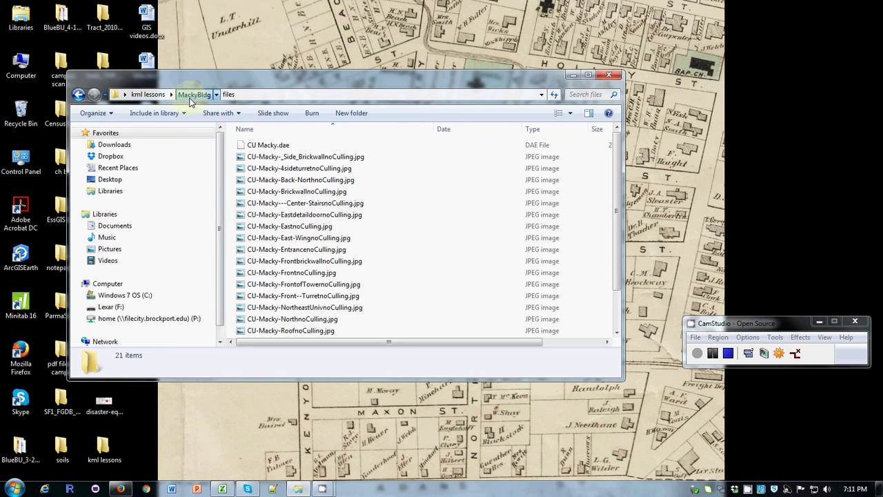
left_click(189, 96)
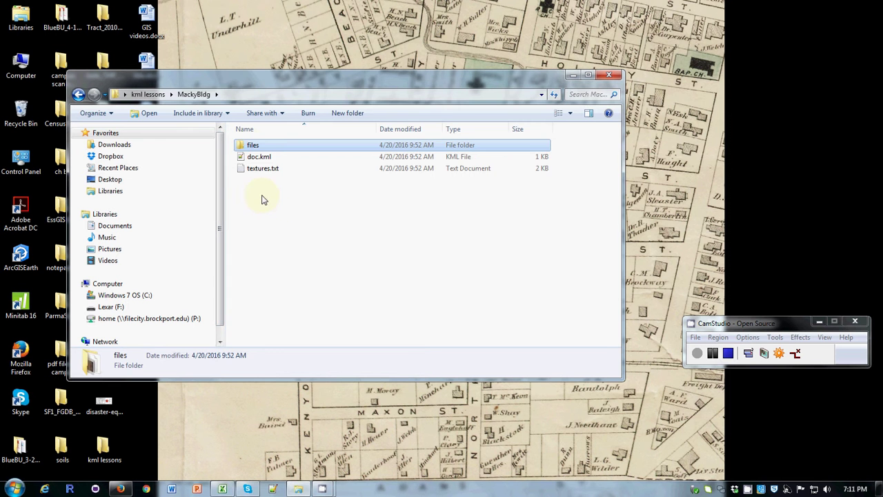
double_click(248, 146)
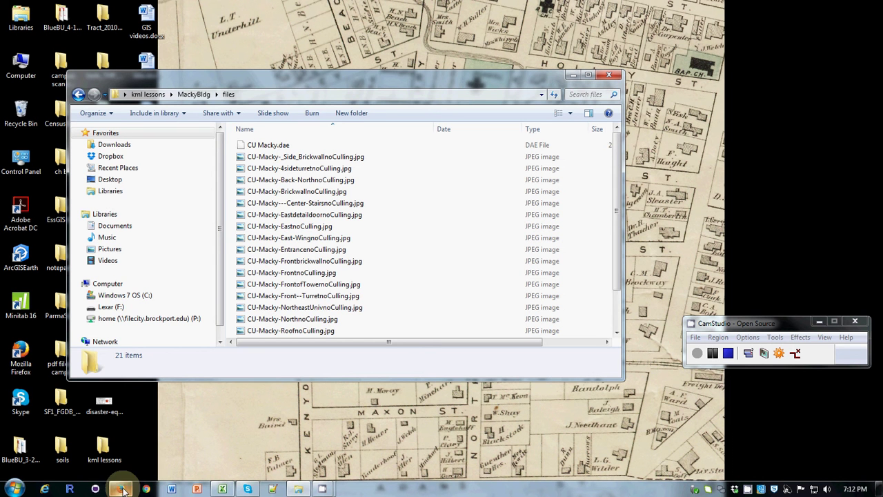
Launch Google Earth from the installed programs.
left_click(14, 488)
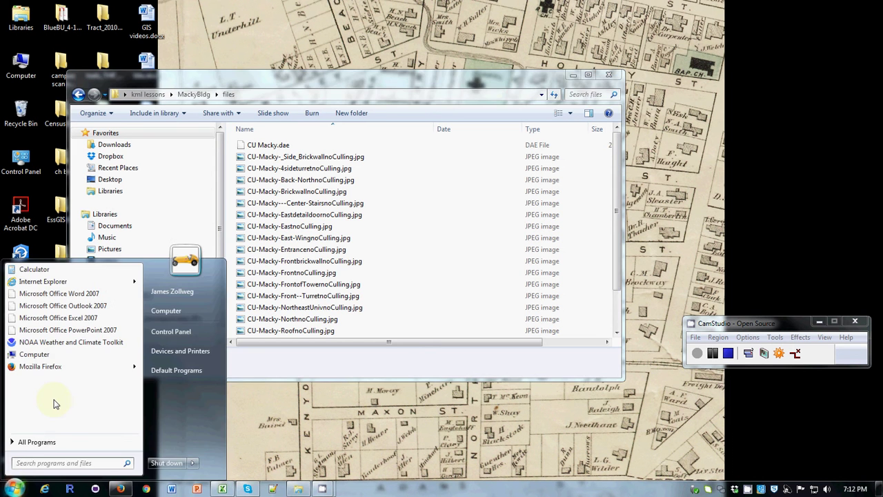
left_click(37, 441)
scroll(143, 314, "up", 1)
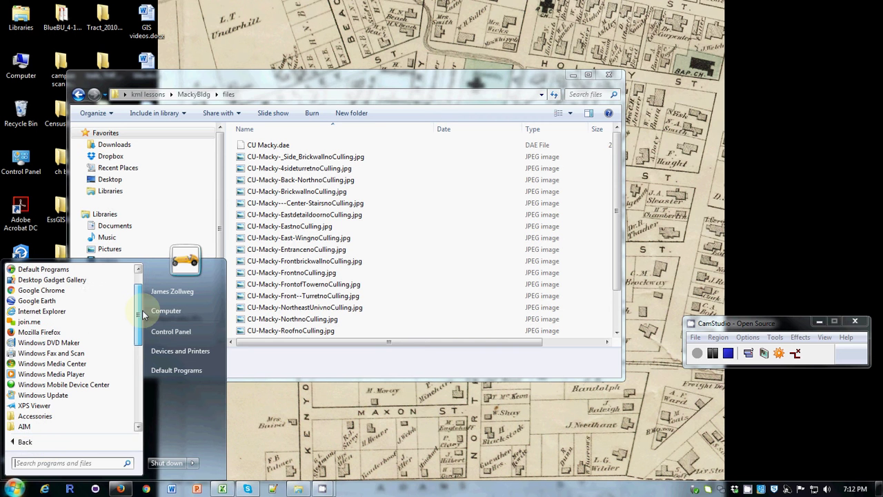
left_click(37, 301)
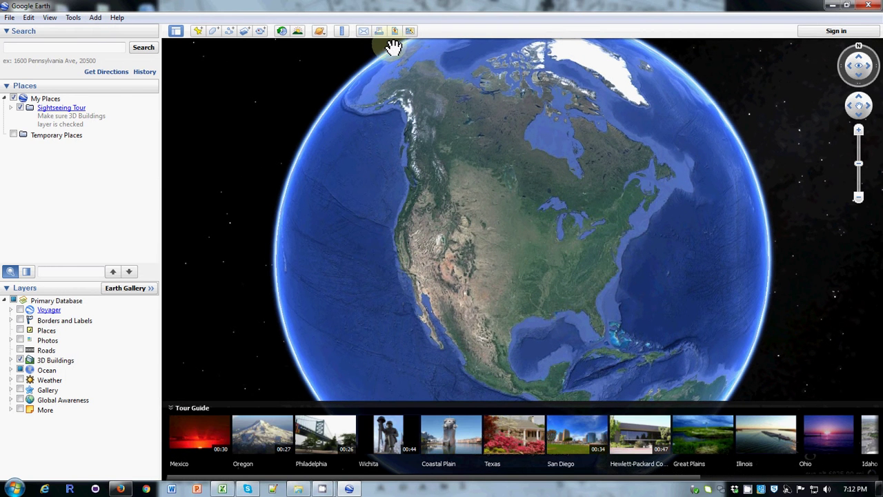
Start adding a new 3D model and set its latitude to 43.290436N.
left_click(96, 19)
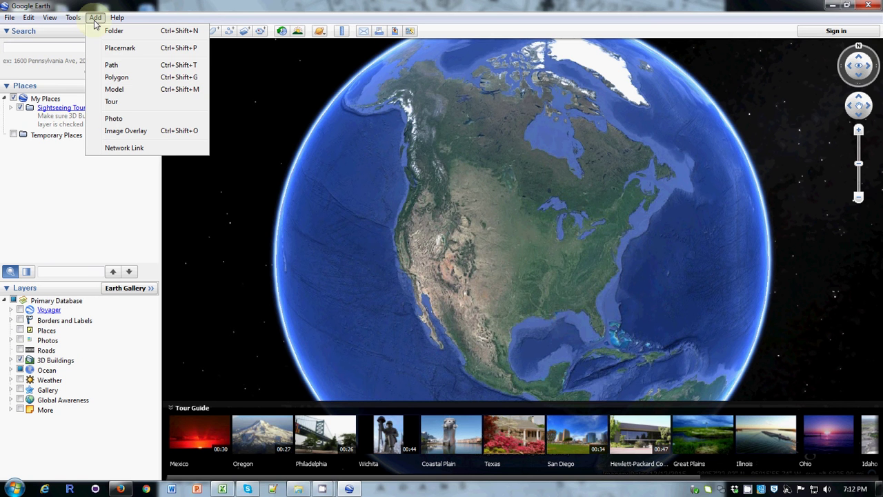
left_click(114, 89)
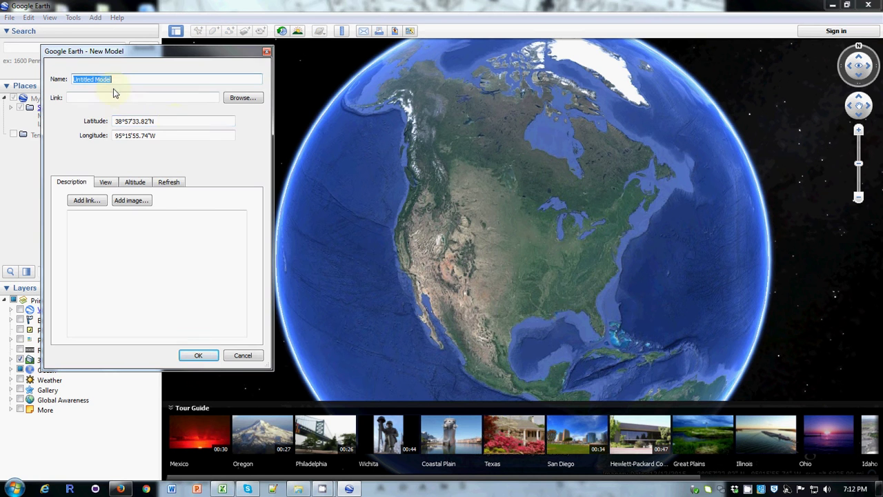
left_click_drag(174, 121, 98, 115)
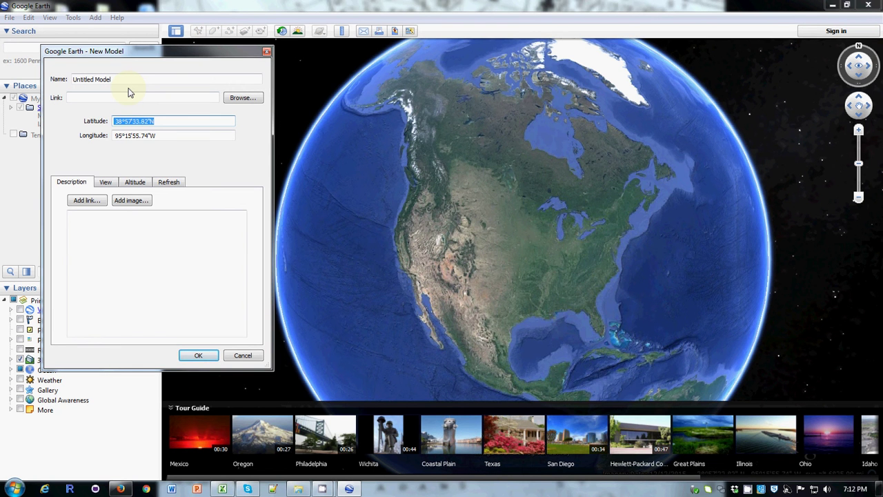
type("43.290436")
type("N")
key("Return")
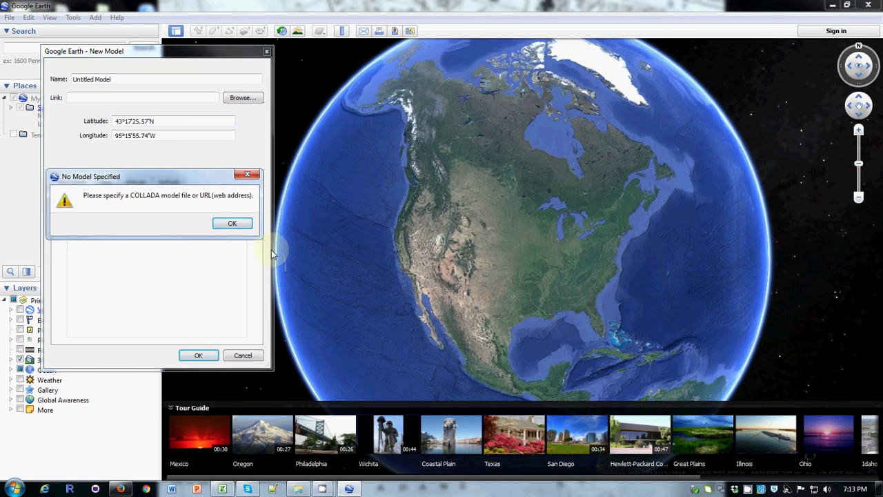
left_click(246, 176)
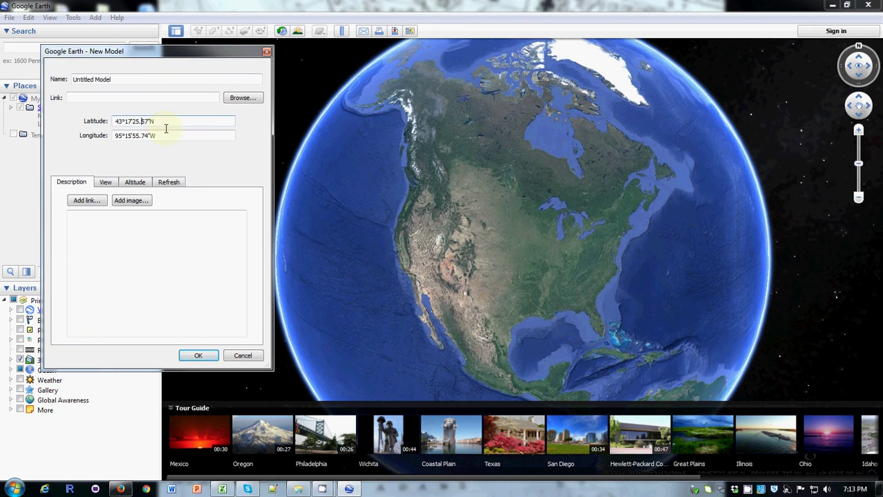
Set the new model's longitude to 77.755907W.
left_click_drag(165, 136, 114, 136)
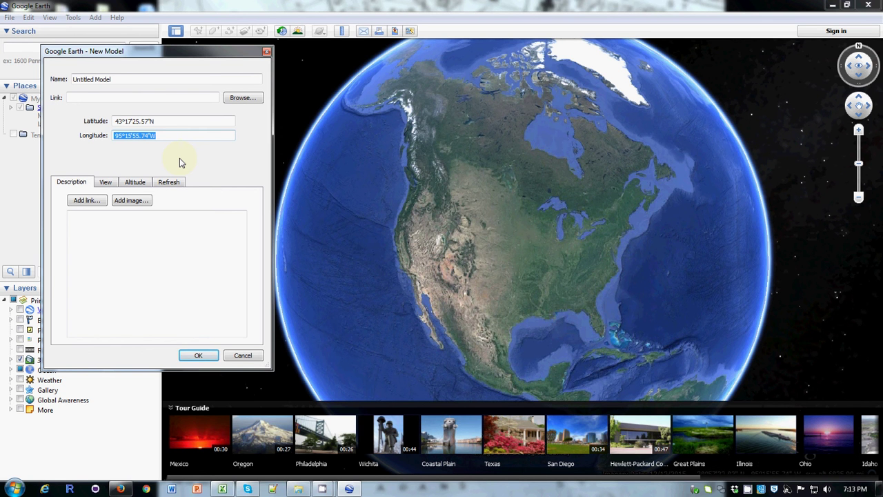
type("77.755907W")
key("Return")
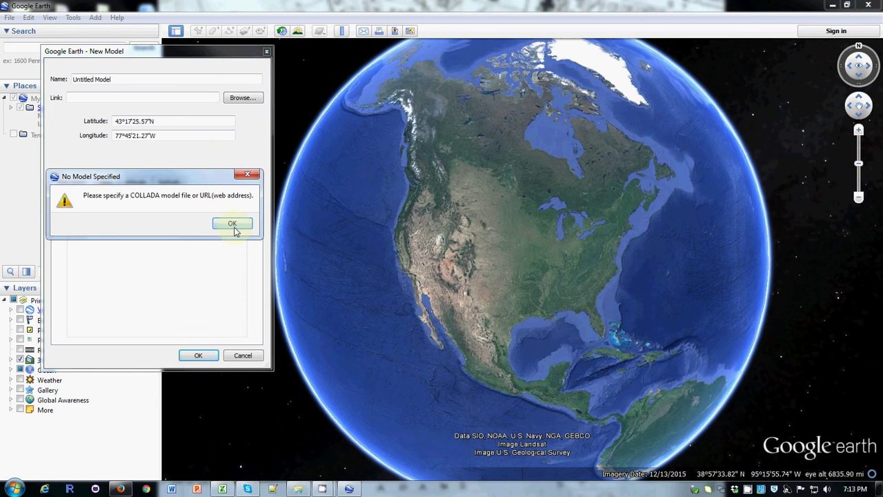
left_click(232, 225)
Link the new model to CU Macky.dae from the desktop's kml lessons/MackyBldg/files folder and finish adding it.
left_click(239, 98)
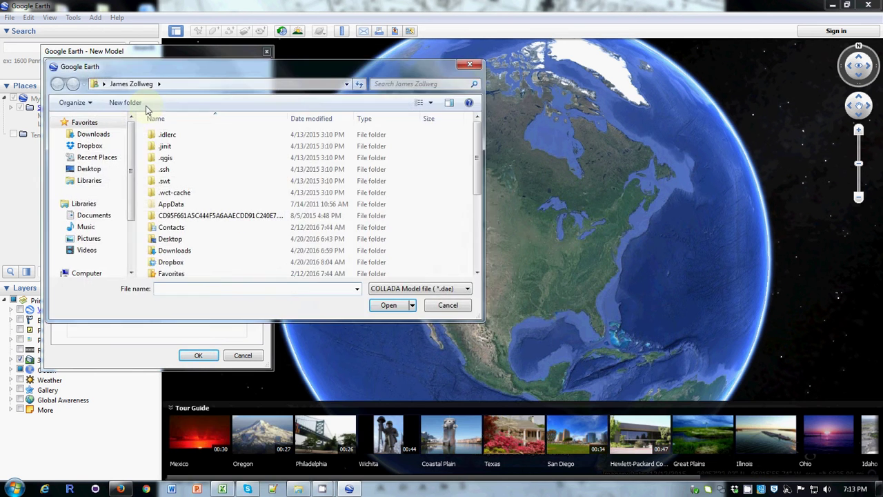
left_click(105, 169)
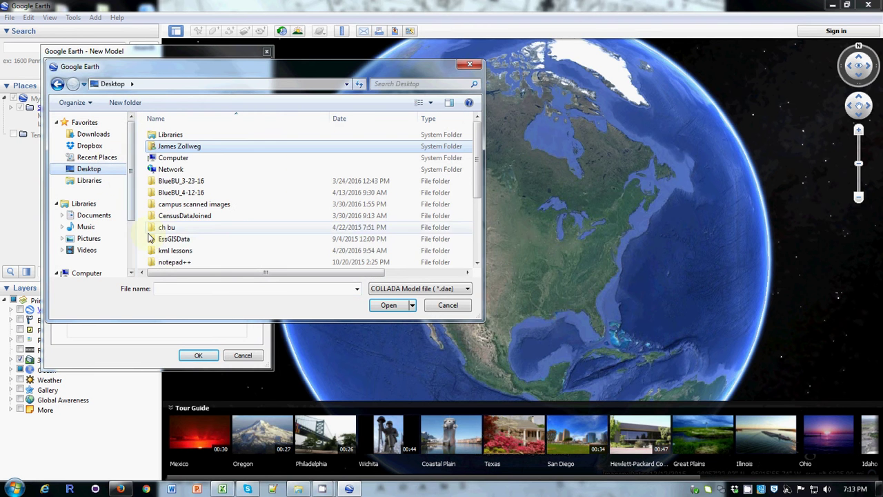
double_click(172, 253)
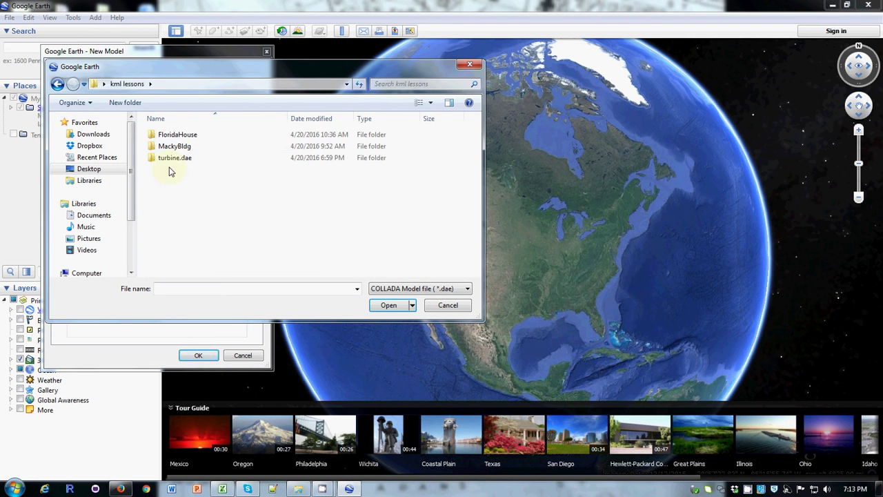
left_click(173, 147)
double_click(173, 146)
double_click(165, 136)
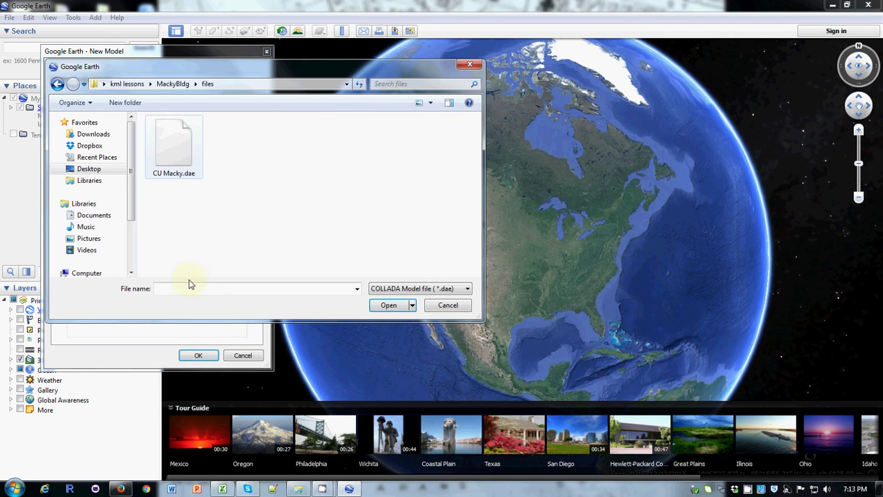
left_click(174, 145)
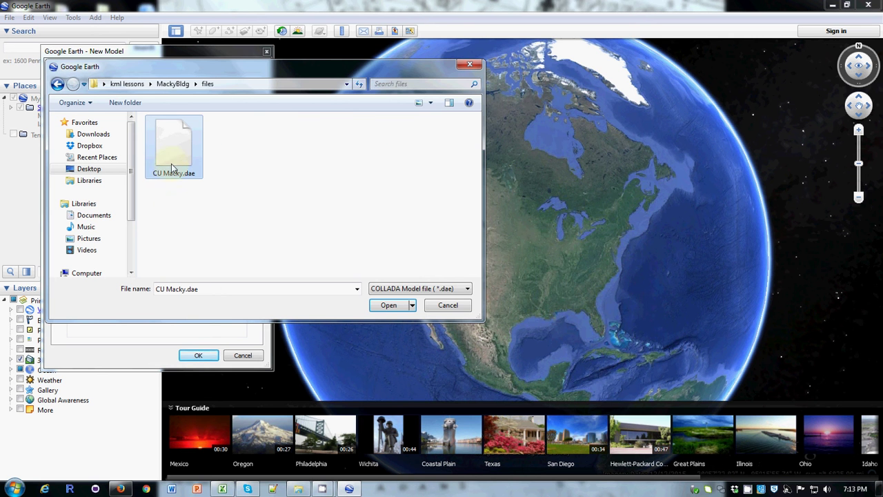
left_click(389, 306)
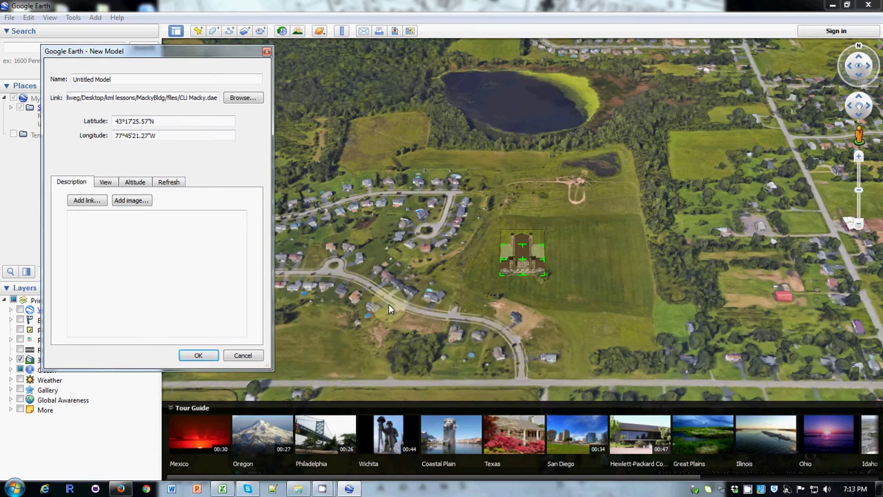
left_click(198, 356)
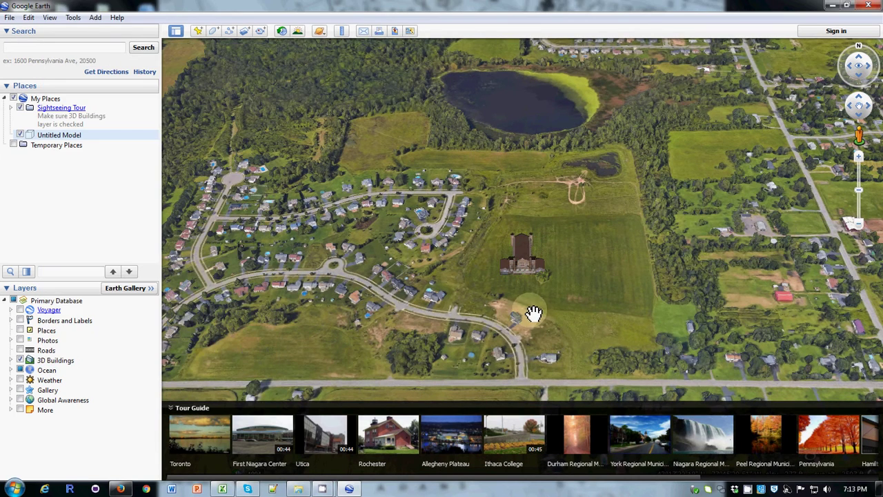
Examine the placed building model up close and compare it with the surrounding houses and field.
scroll(518, 310, "up", 5)
scroll(476, 296, "up", 4)
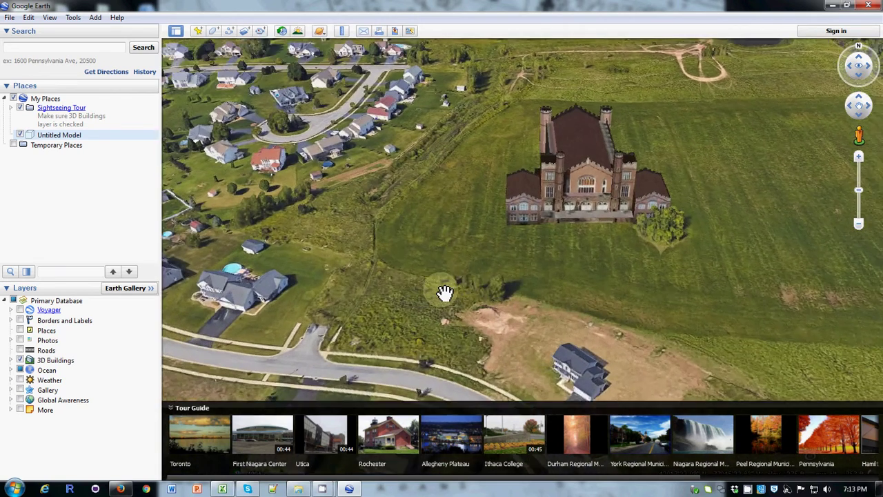
left_click_drag(445, 293, 528, 310)
left_click_drag(487, 283, 211, 252)
left_click_drag(550, 299, 399, 274)
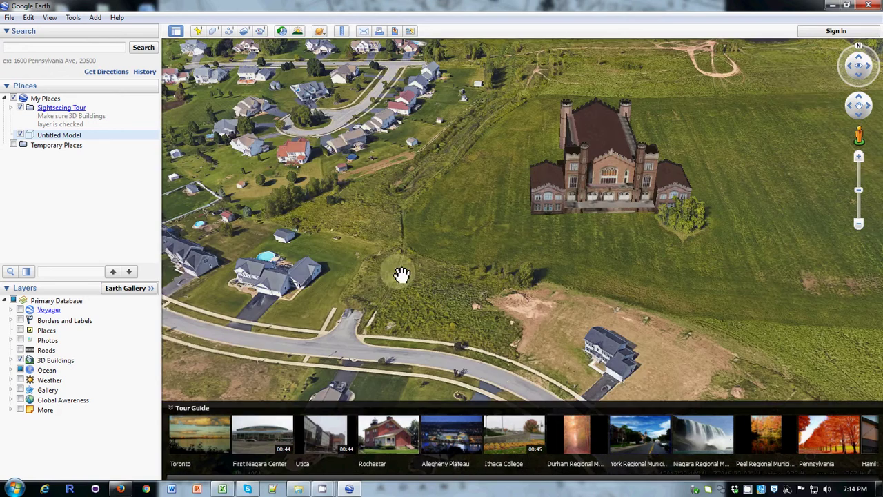
scroll(609, 366, "up", 3)
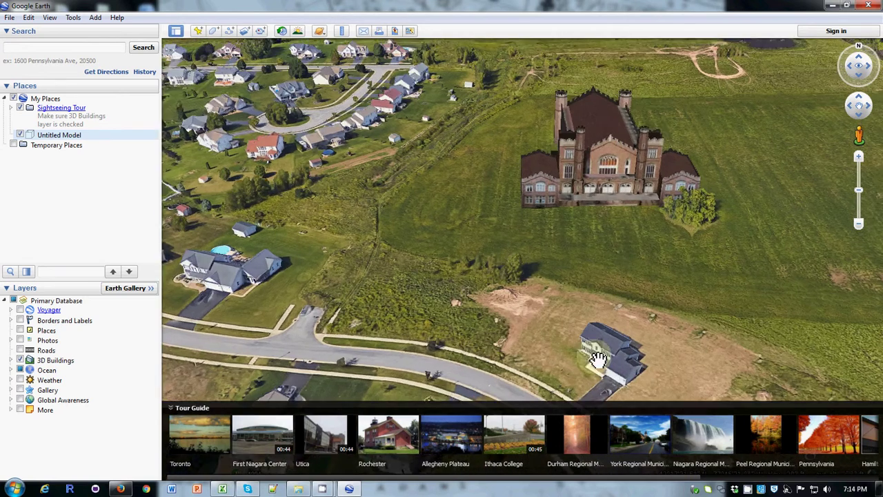
scroll(564, 343, "up", 3)
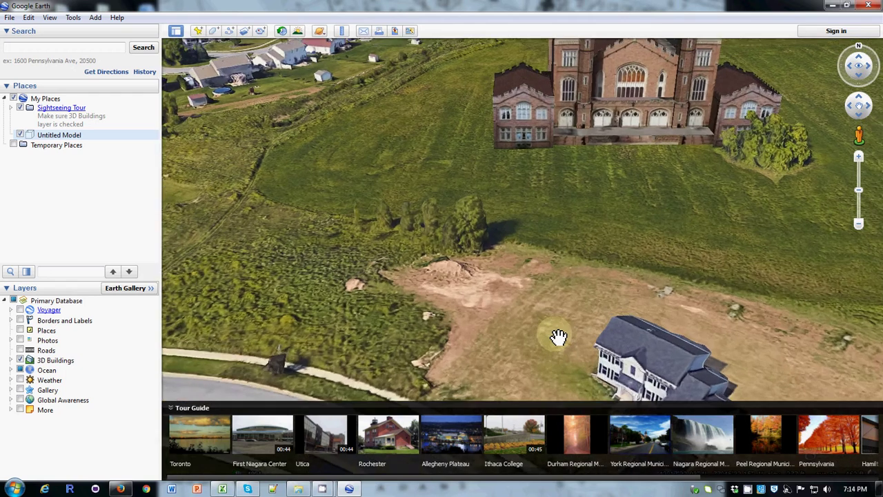
left_click_drag(559, 336, 214, 205)
left_click_drag(264, 130, 639, 421)
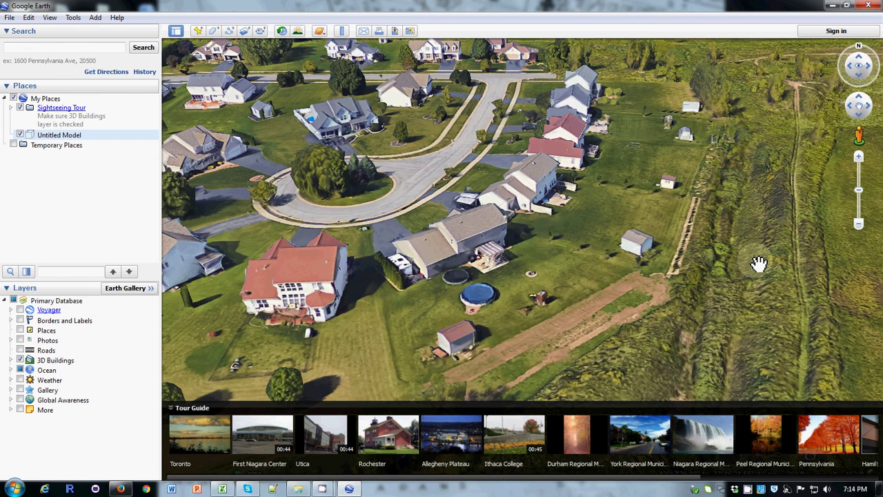
left_click_drag(759, 263, 472, 181)
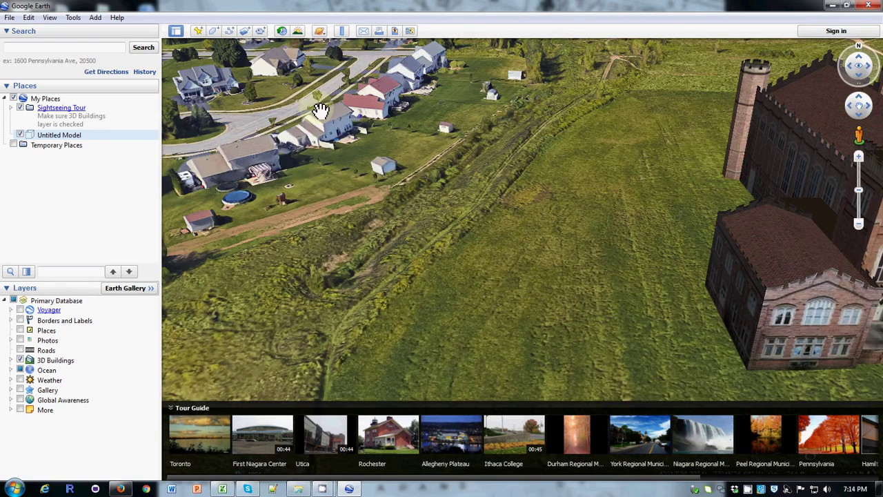
left_click_drag(476, 229, 335, 134)
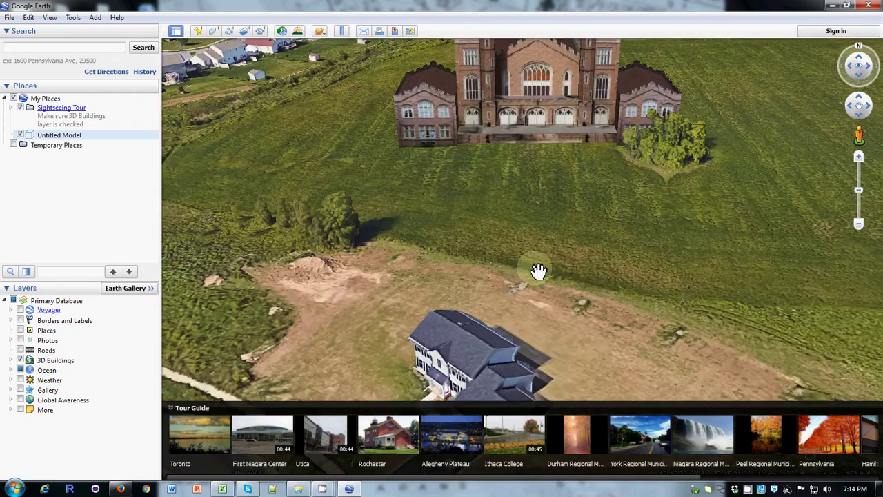
left_click_drag(536, 272, 544, 160)
View the building model and its neighbourhood from a low, near-horizon perspective.
scroll(503, 299, "down", 3)
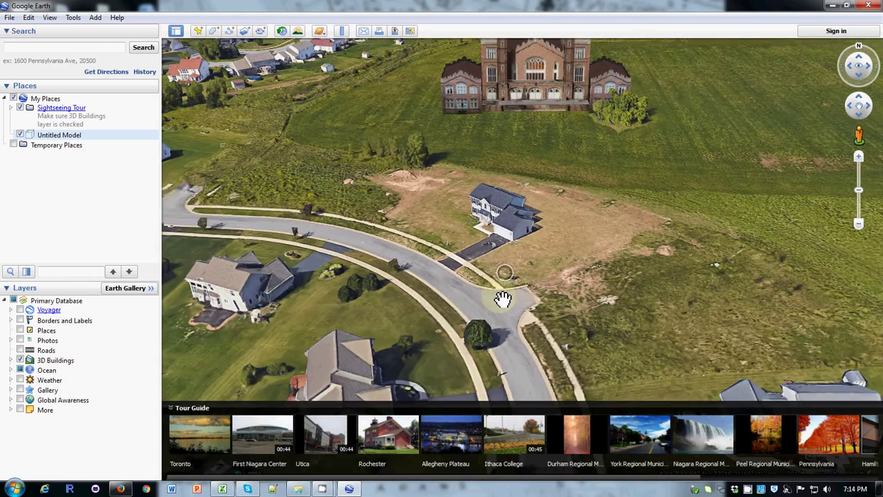
scroll(499, 297, "up", 3)
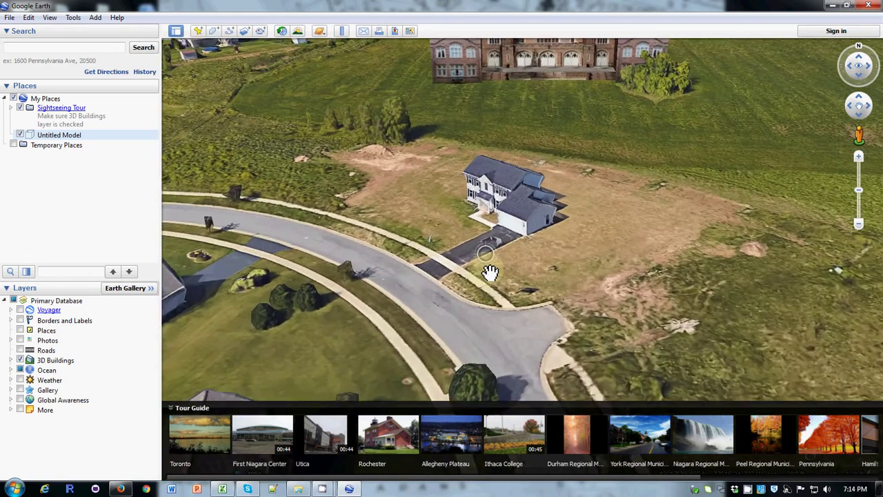
scroll(489, 271, "up", 5)
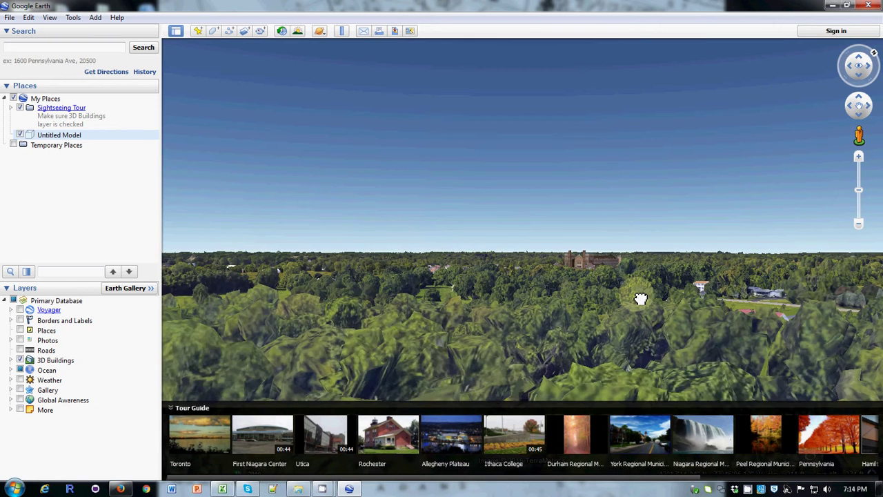
left_click_drag(639, 300, 617, 358)
scroll(617, 358, "up", 5)
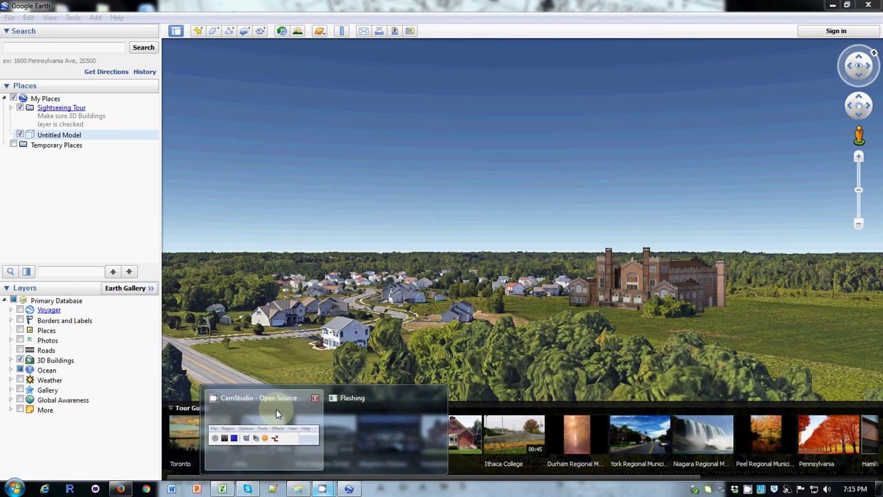
left_click(276, 413)
left_click(696, 337)
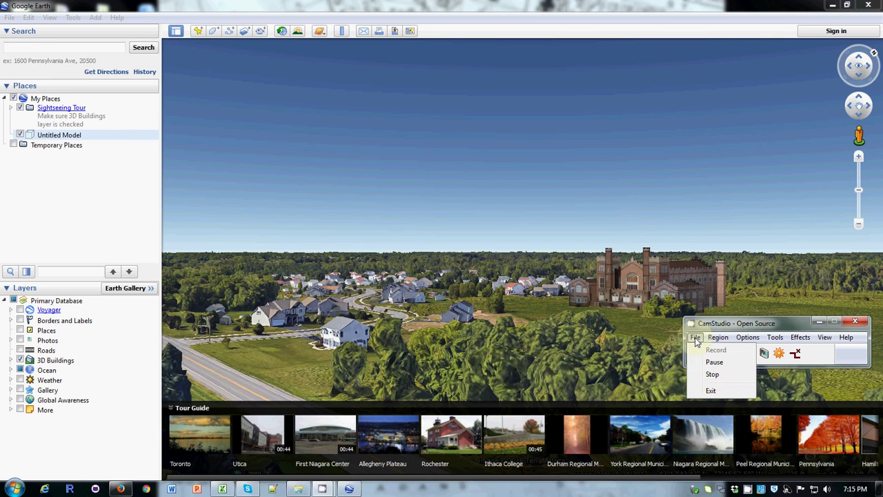